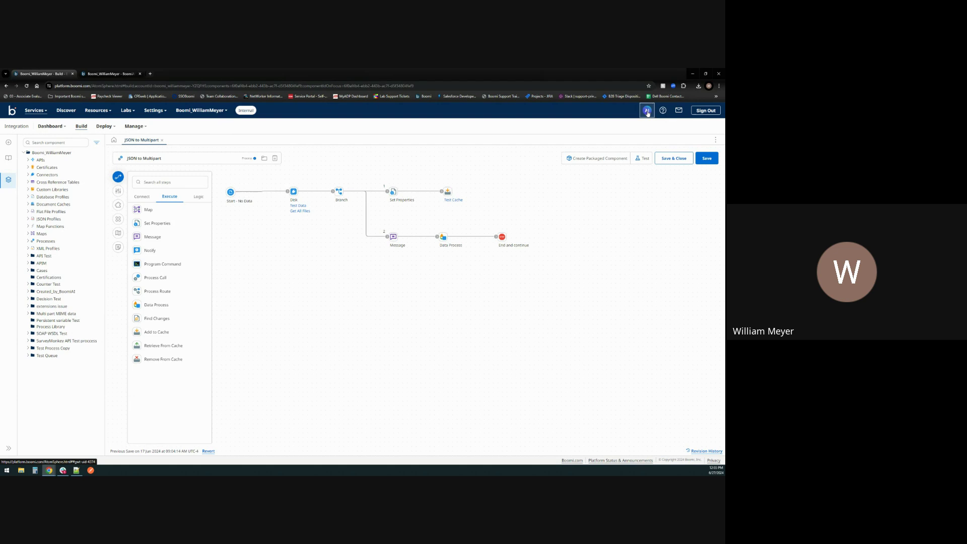
- Remove the JSON to Multipart chip, recheck the process canvas, and return to Boomi GPT
{"action": "left_click", "coordinate": [112, 77]}
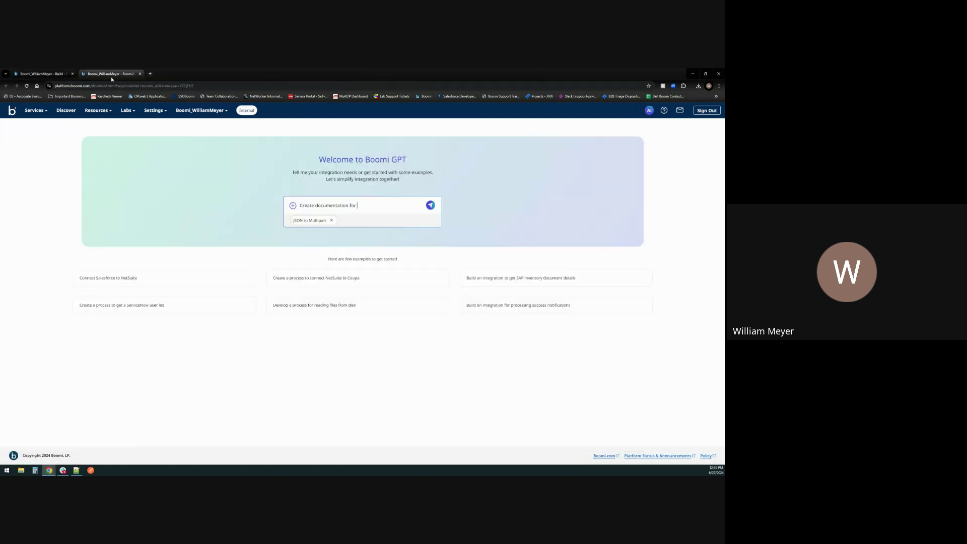
{"action": "left_click", "coordinate": [331, 220]}
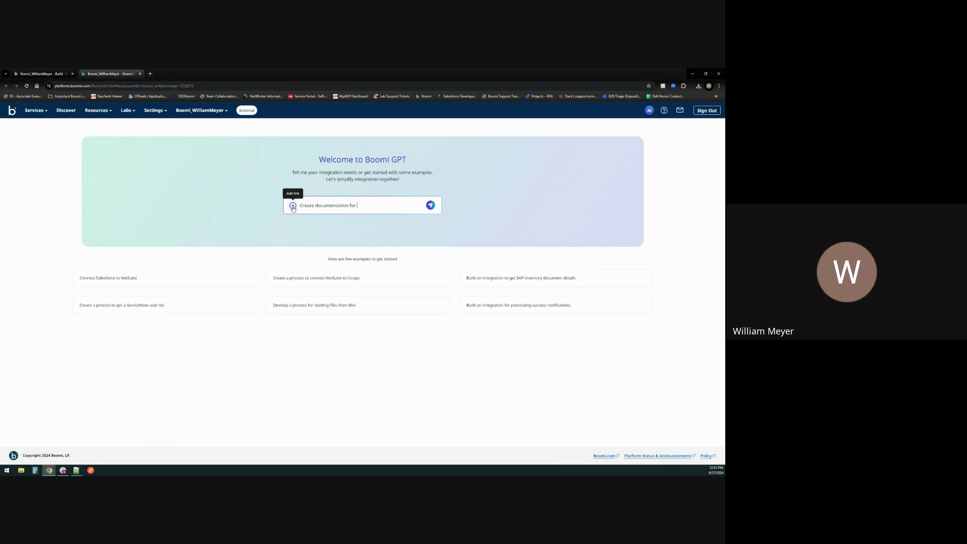
{"action": "left_click", "coordinate": [40, 73]}
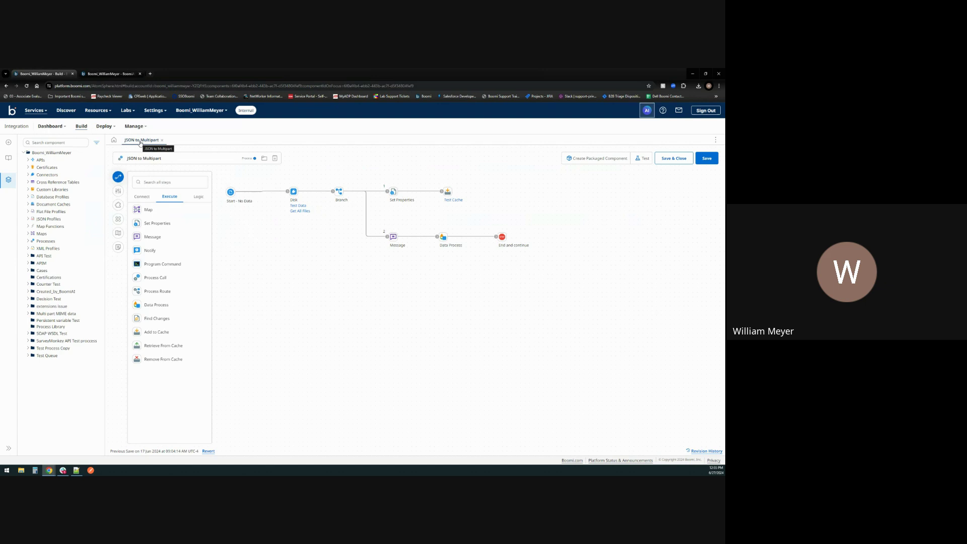
{"action": "left_click", "coordinate": [113, 75]}
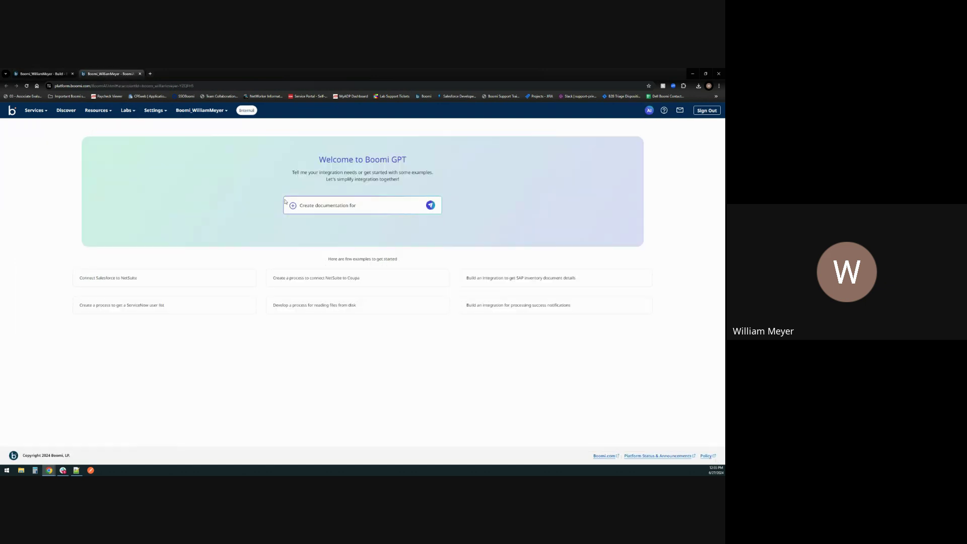
- Paste the JSON to Multipart process URL into the Add link dialog and attach it
{"action": "left_click", "coordinate": [292, 205]}
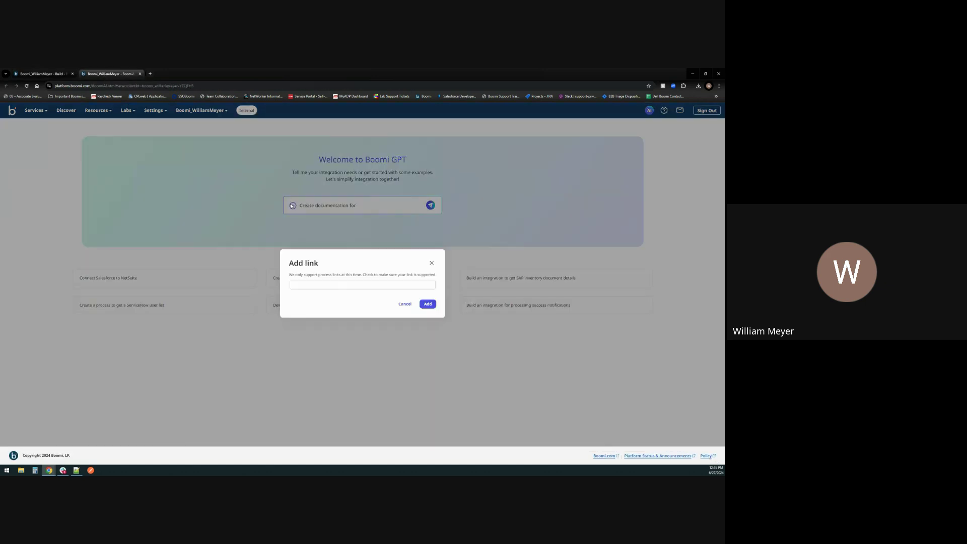
{"action": "right_click", "coordinate": [310, 284]}
{"action": "left_click", "coordinate": [333, 338]}
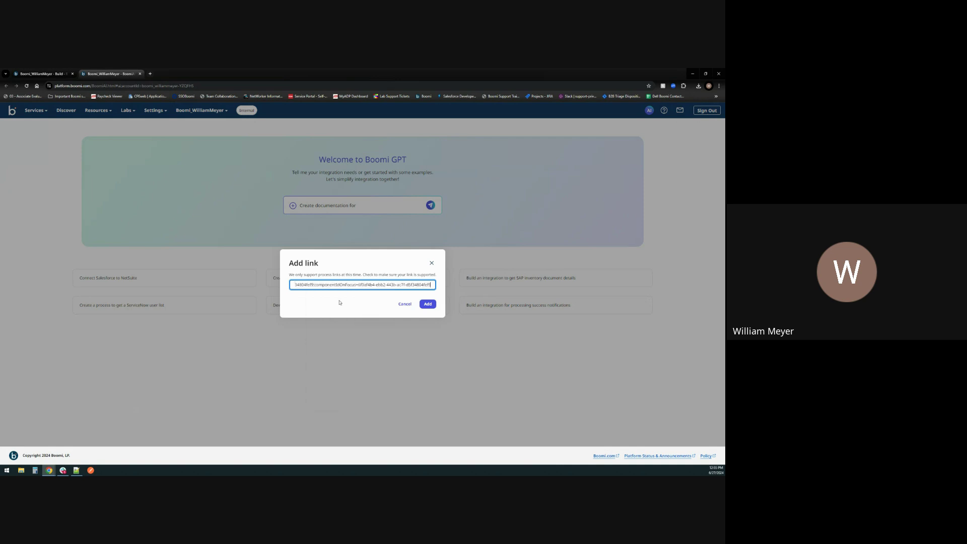
{"action": "left_click", "coordinate": [343, 230]}
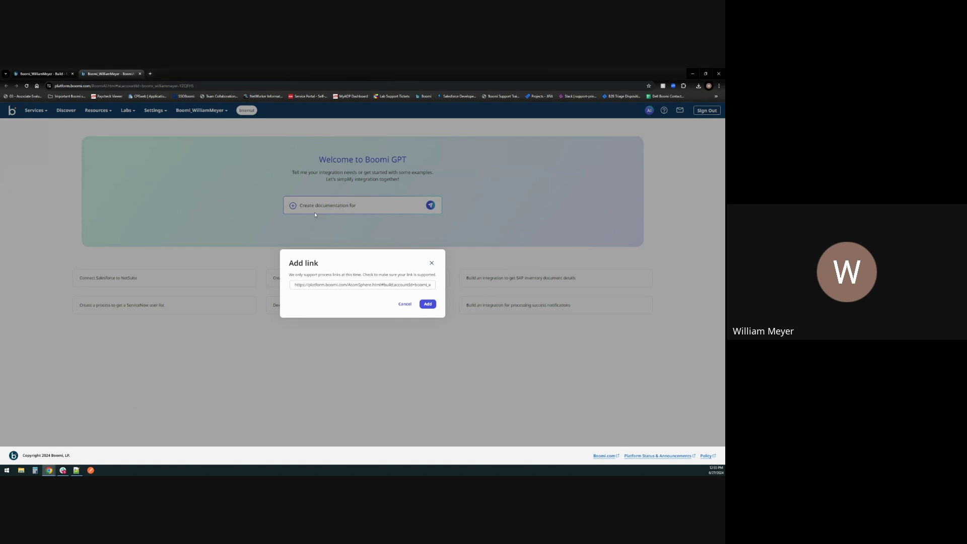
{"action": "left_click", "coordinate": [428, 305]}
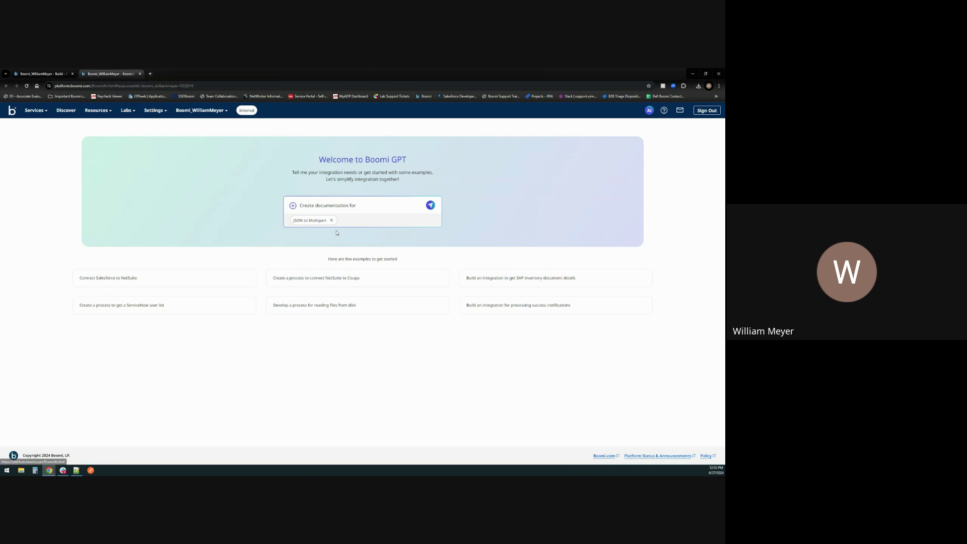
- Submit the documentation prompt to generate the overview, diagram, metadata, steps and summary
{"action": "left_click", "coordinate": [430, 207]}
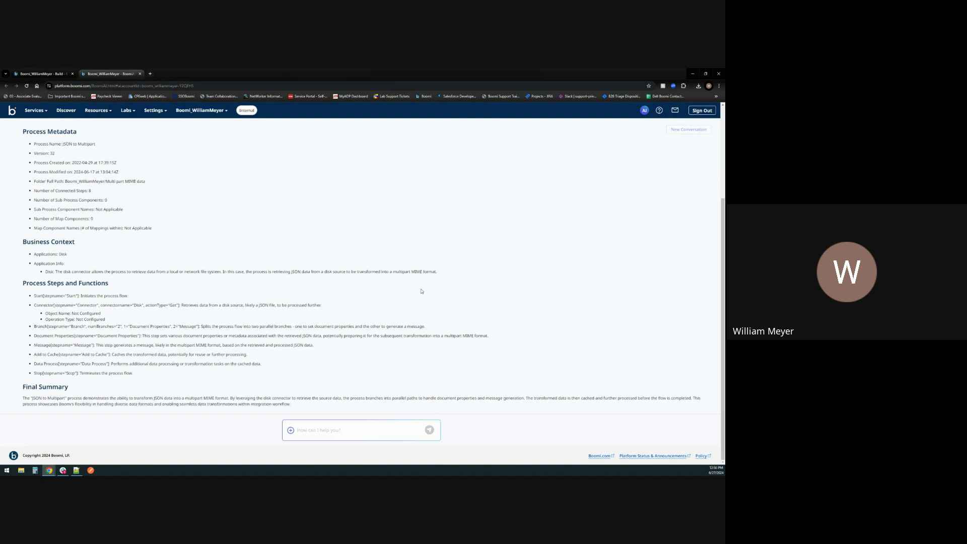
{"action": "scroll", "coordinate": [423, 291], "scroll_direction": "up", "scroll_amount": 2}
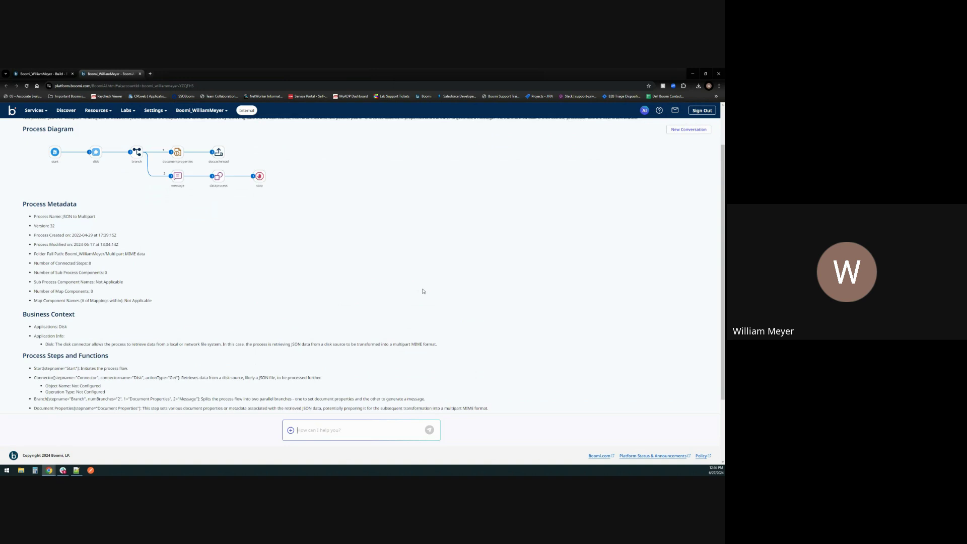
{"action": "scroll", "coordinate": [412, 310], "scroll_direction": "up", "scroll_amount": 1}
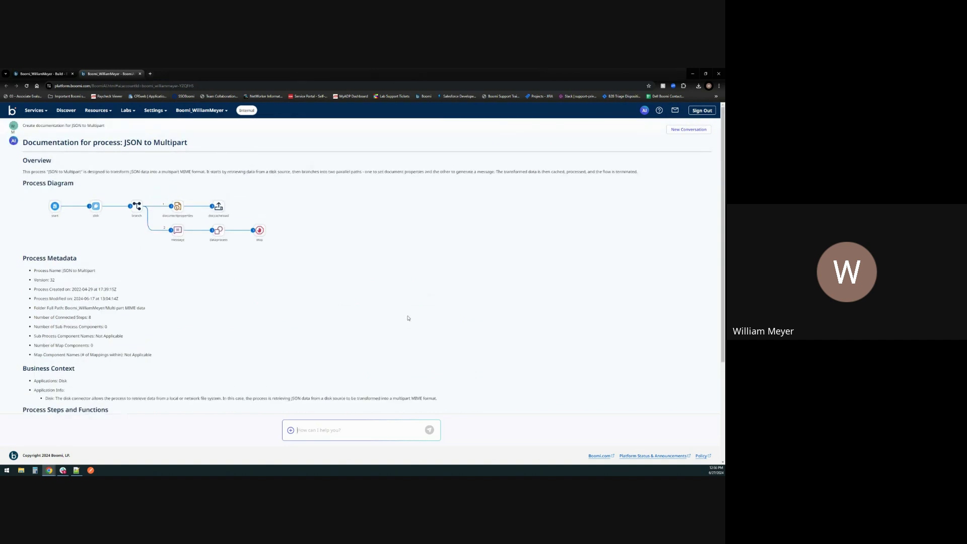
- In a new conversation, write 'Process document for' and attach JSON to Multipart via #json
{"action": "left_click", "coordinate": [680, 131]}
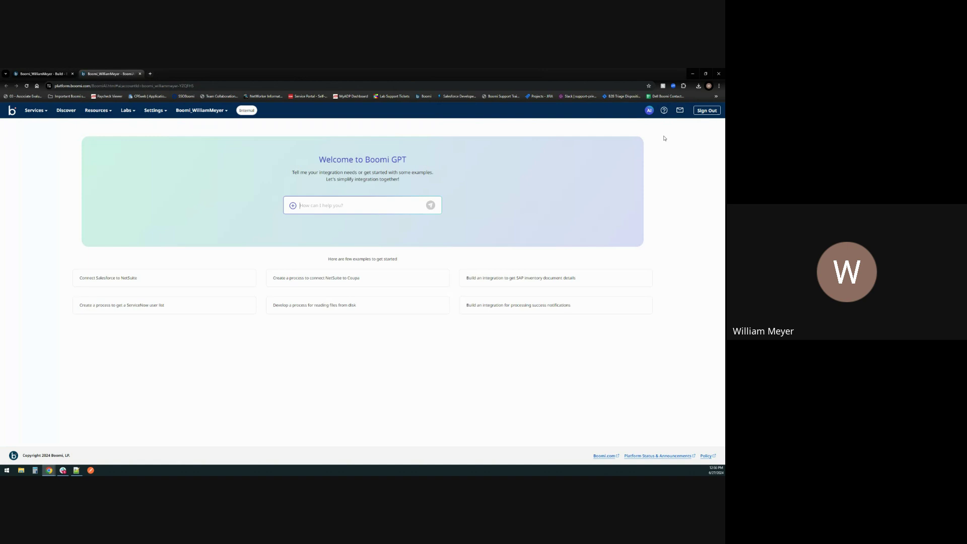
{"action": "left_click", "coordinate": [350, 206]}
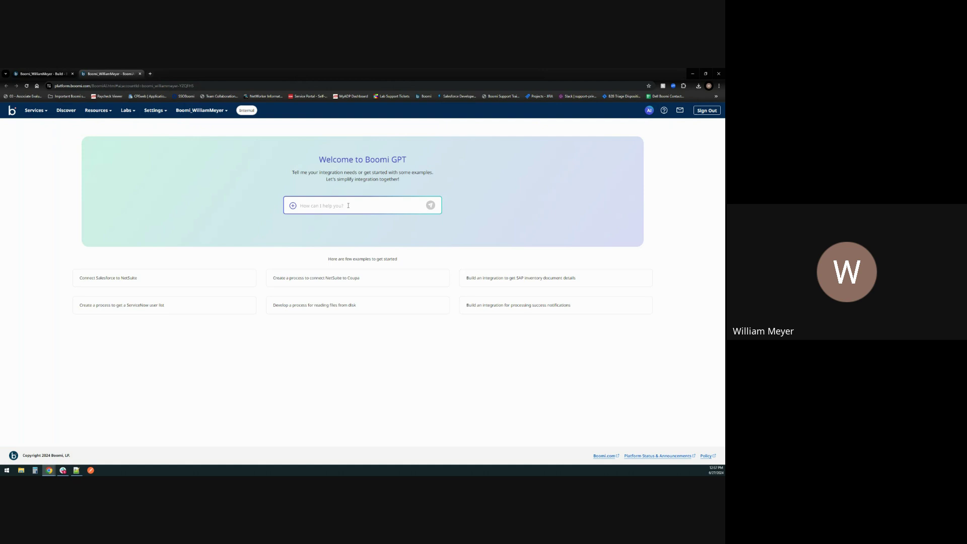
{"action": "type", "text": "Proc"}
{"action": "type", "text": "cess document "}
{"action": "type", "text": "fo"}
{"action": "type", "text": "r #"}
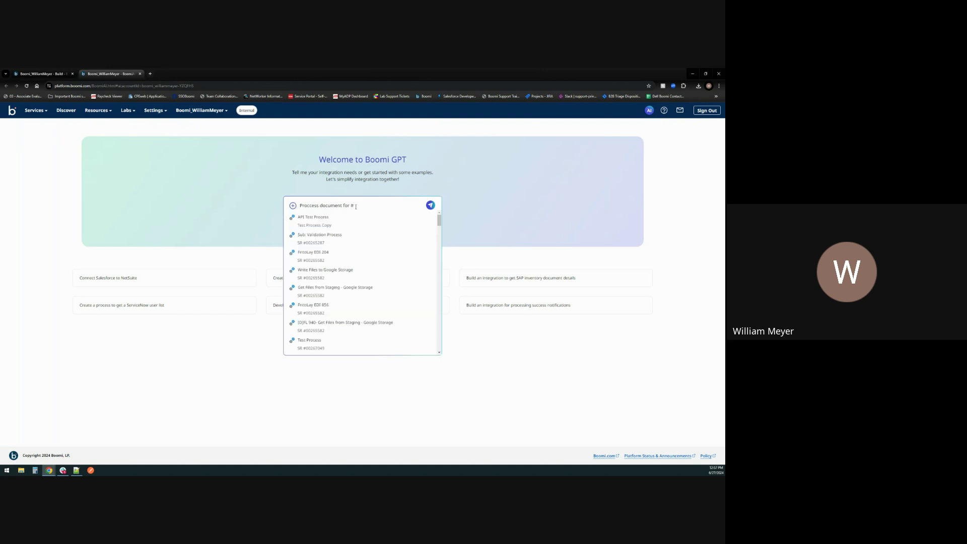
{"action": "type", "text": "js"}
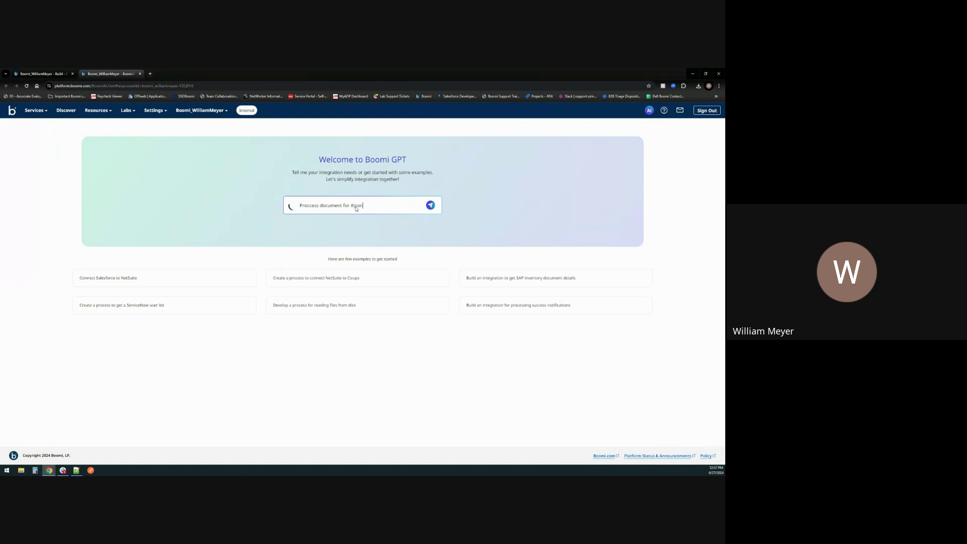
{"action": "type", "text": "on"}
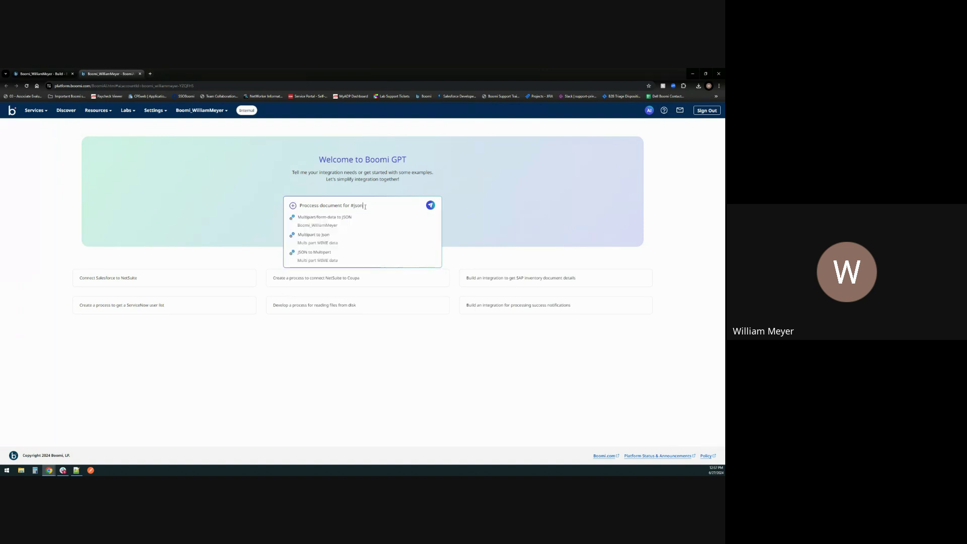
{"action": "left_click", "coordinate": [337, 256]}
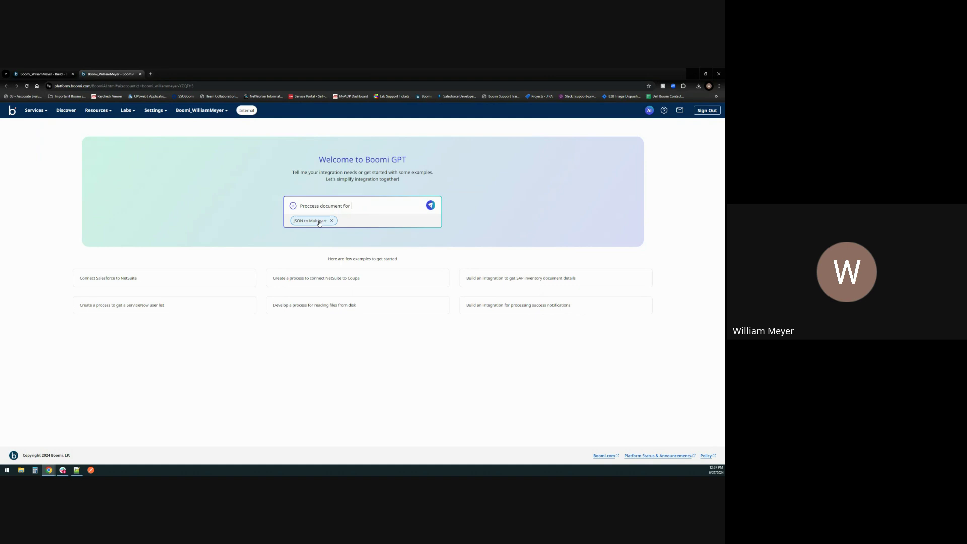
{"action": "left_click", "coordinate": [293, 206]}
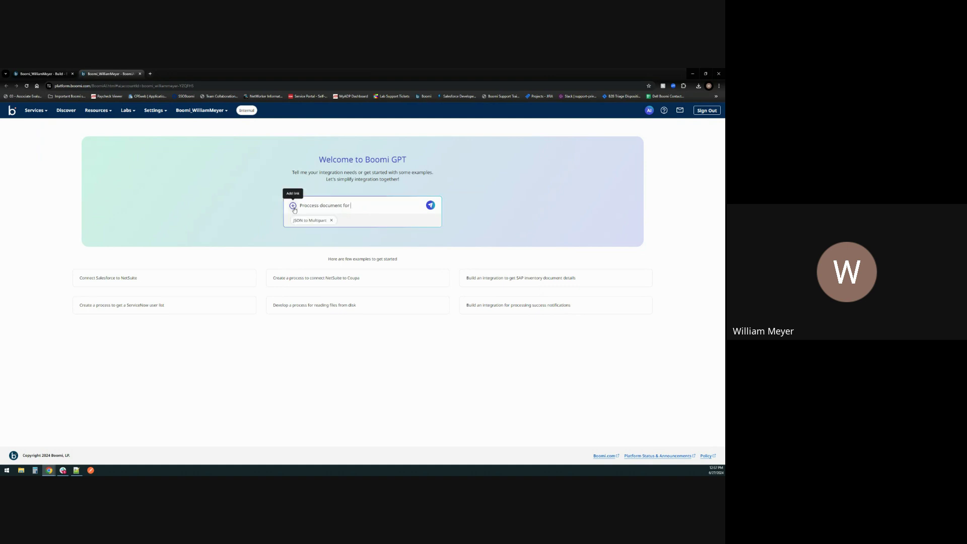